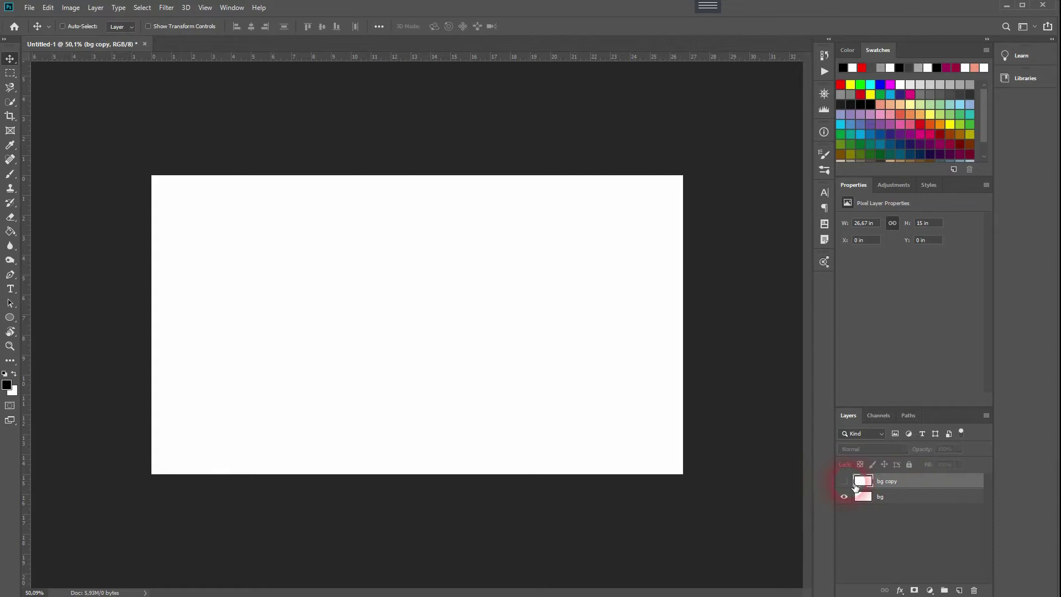
- Set the foreground colour to ff0000 and fill the bg layer with it using the Paint Bucket tool
left_click(6, 385)
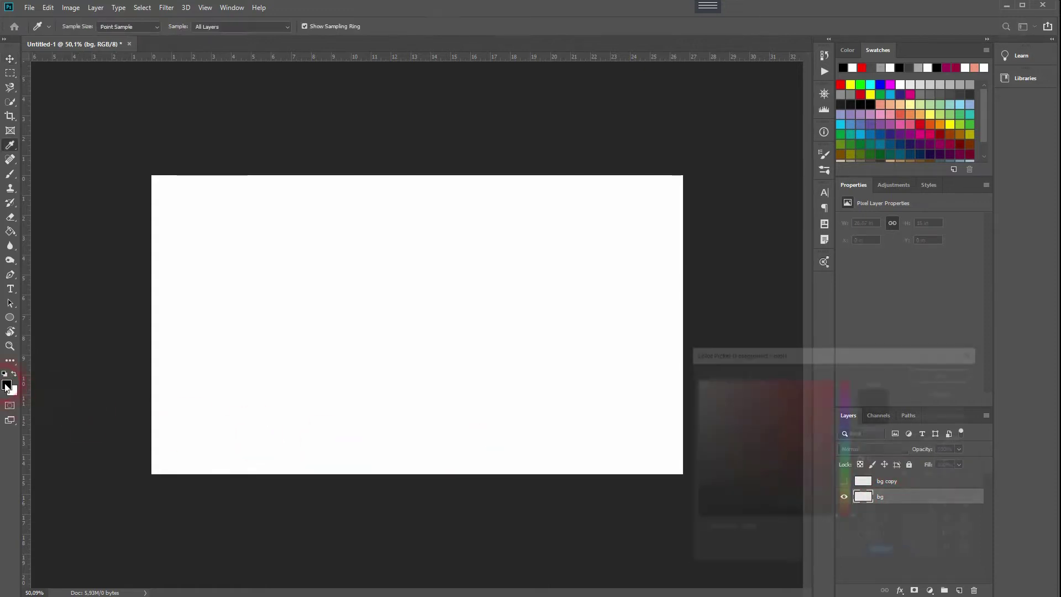
type("ff0000")
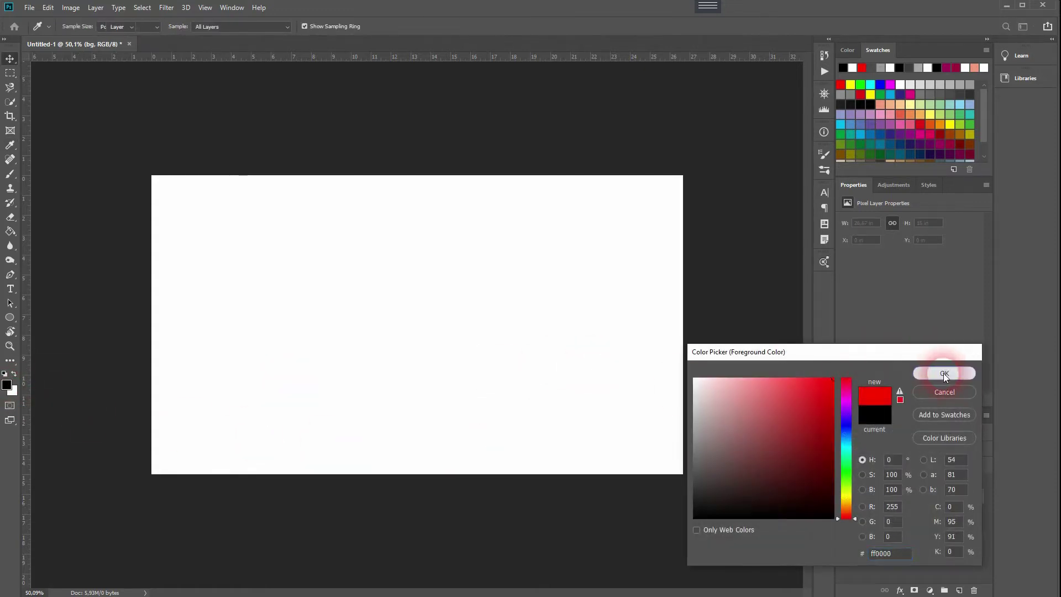
left_click(942, 375)
left_click(180, 261)
left_click(10, 232)
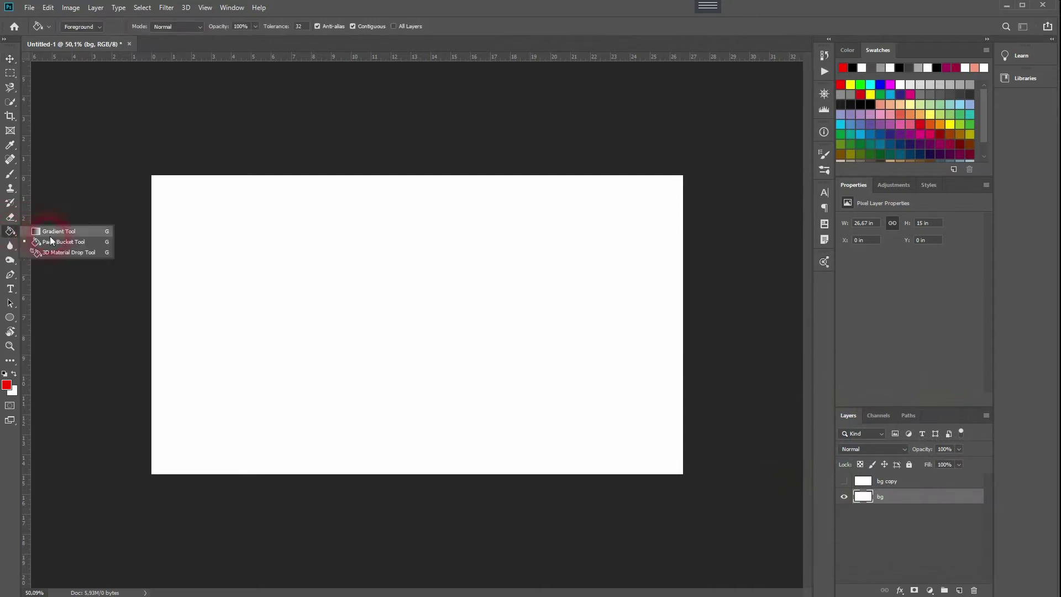
left_click(62, 240)
left_click(441, 333)
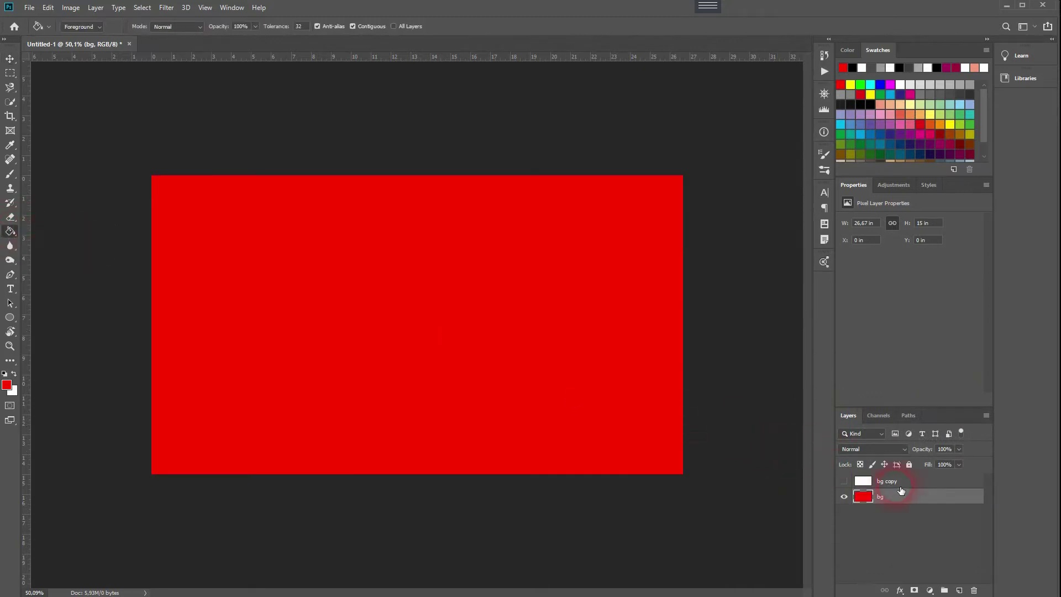
- Make the bg copy layer visible and select it
left_click(844, 481)
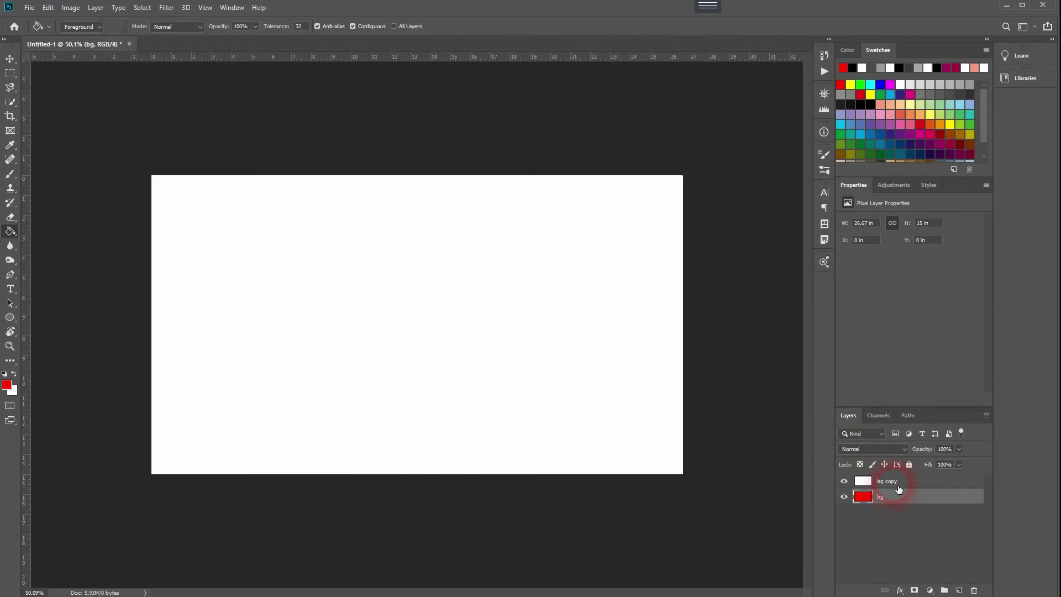
left_click(890, 482)
left_click(10, 58)
left_click_drag(366, 296, 463, 350)
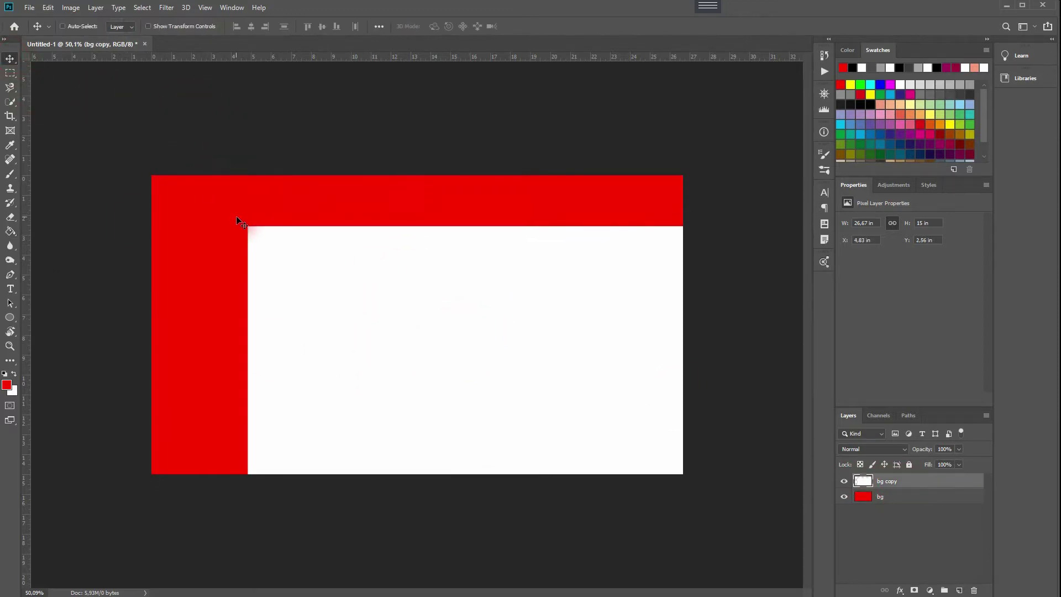
key("ctrl+z")
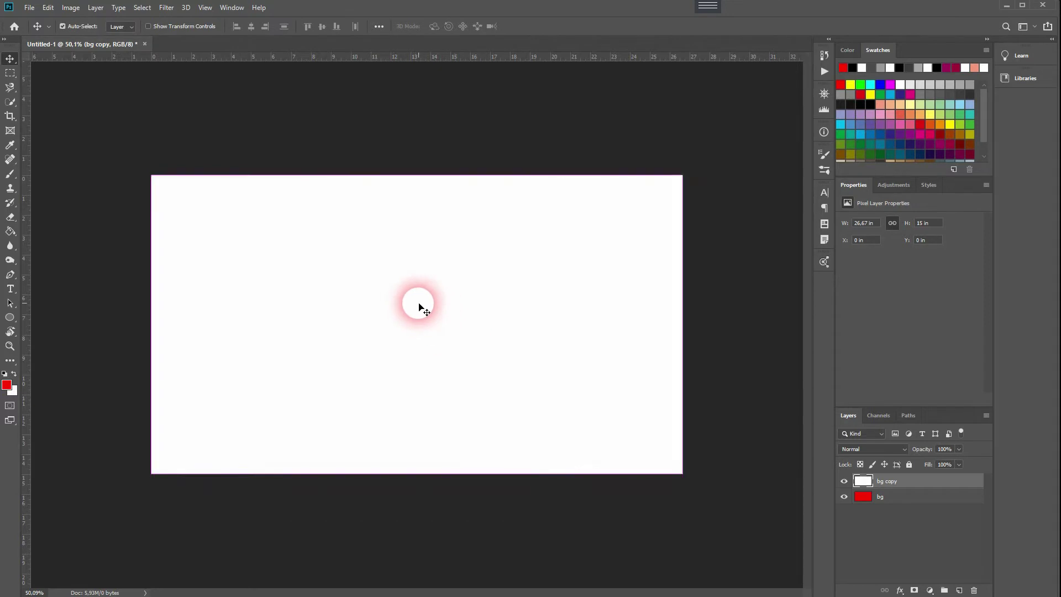
- Scale the bg copy layer proportionally to 150% with Free Transform, keeping it centred on the canvas
key("ctrl+t")
key("ctrl+minus")
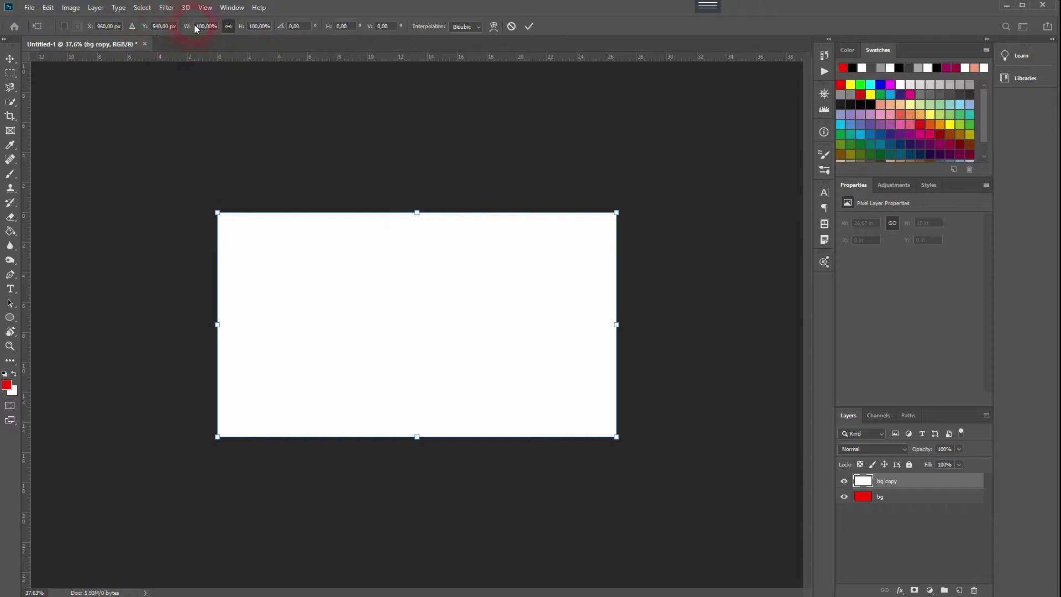
type("150")
key("Return")
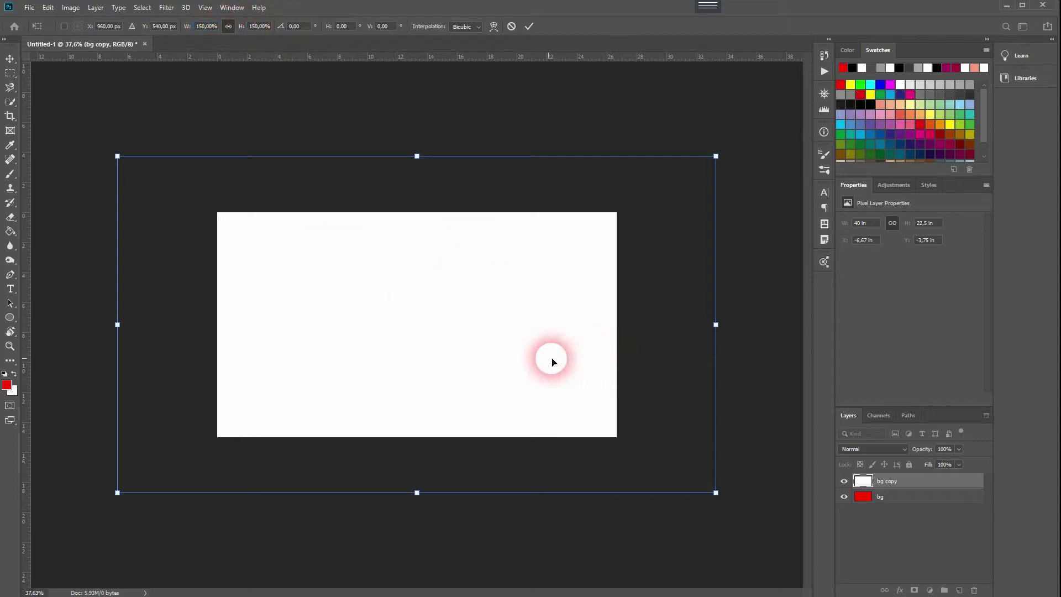
double_click(575, 361)
scroll(615, 351, "up", 3)
scroll(405, 265, "down", 1)
left_click_drag(199, 218, 453, 322)
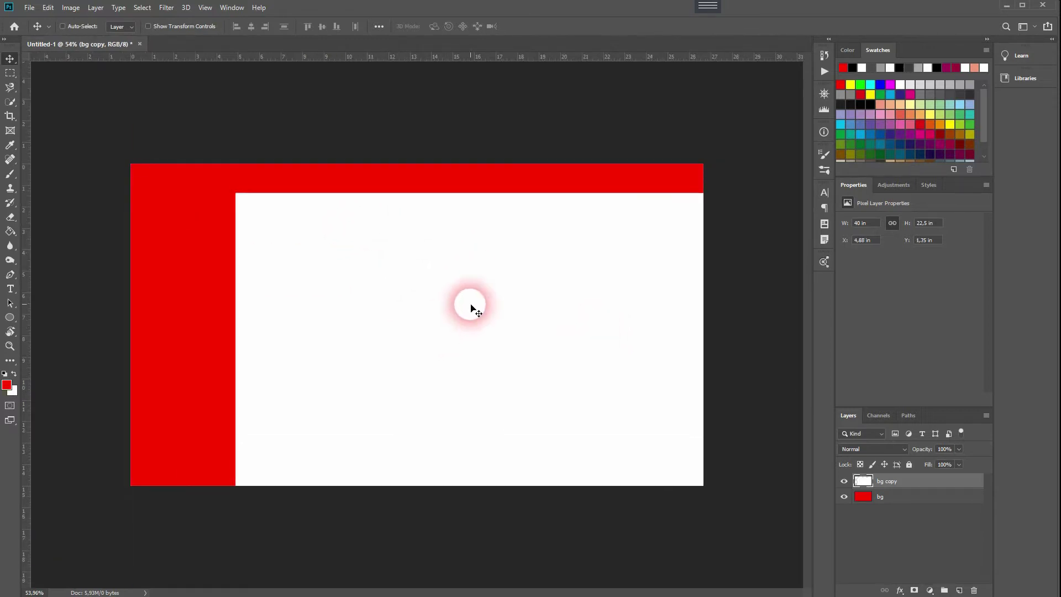
key("ctrl+z")
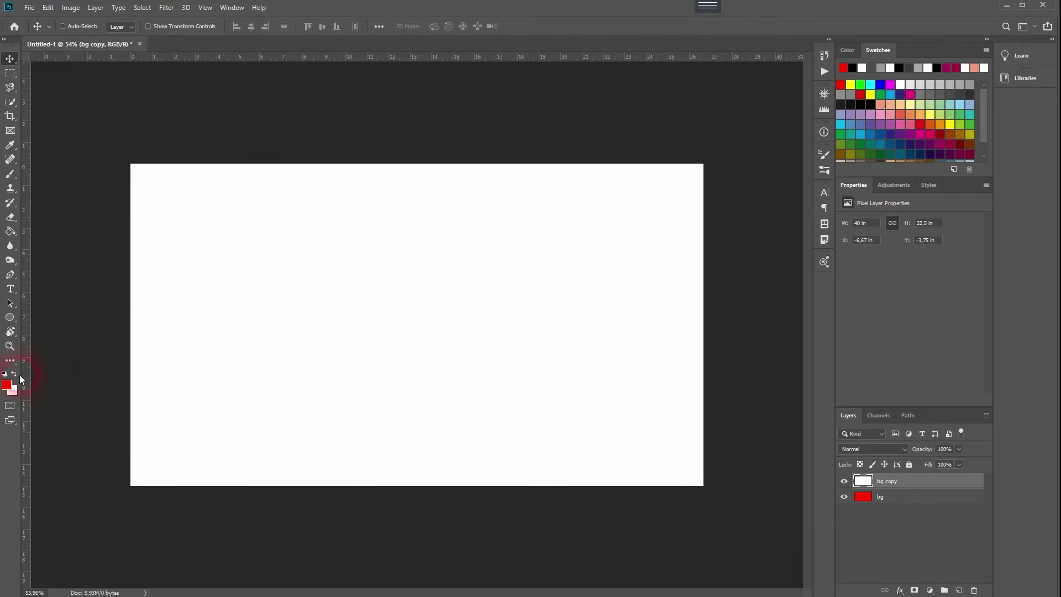
- Reset the foreground and background colours to black and white, and convert the bg copy layer to a smart object
left_click(5, 375)
left_click(166, 8)
right_click(934, 489)
right_click(926, 482)
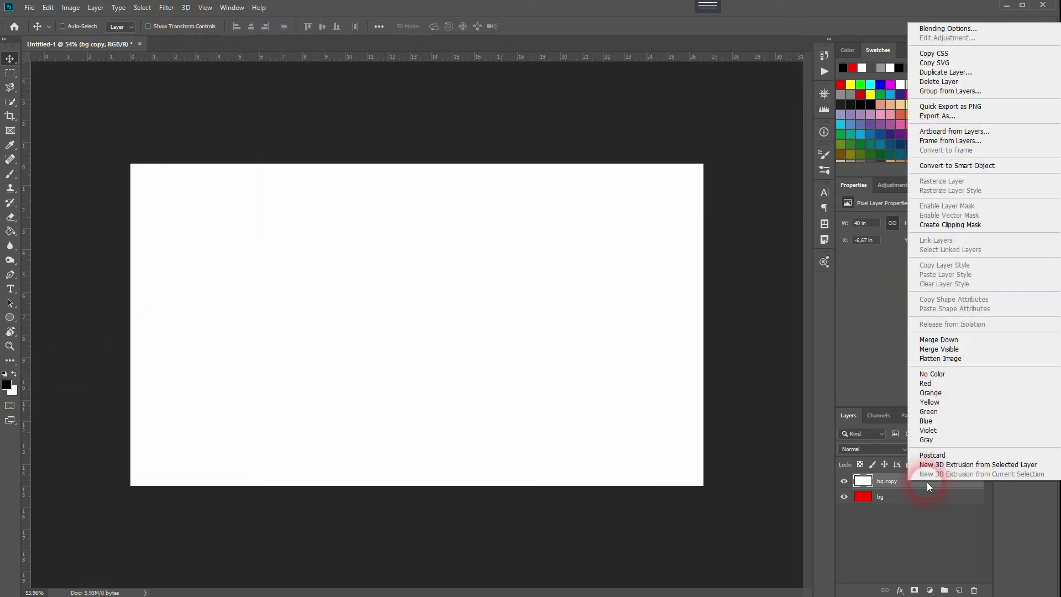
left_click(981, 165)
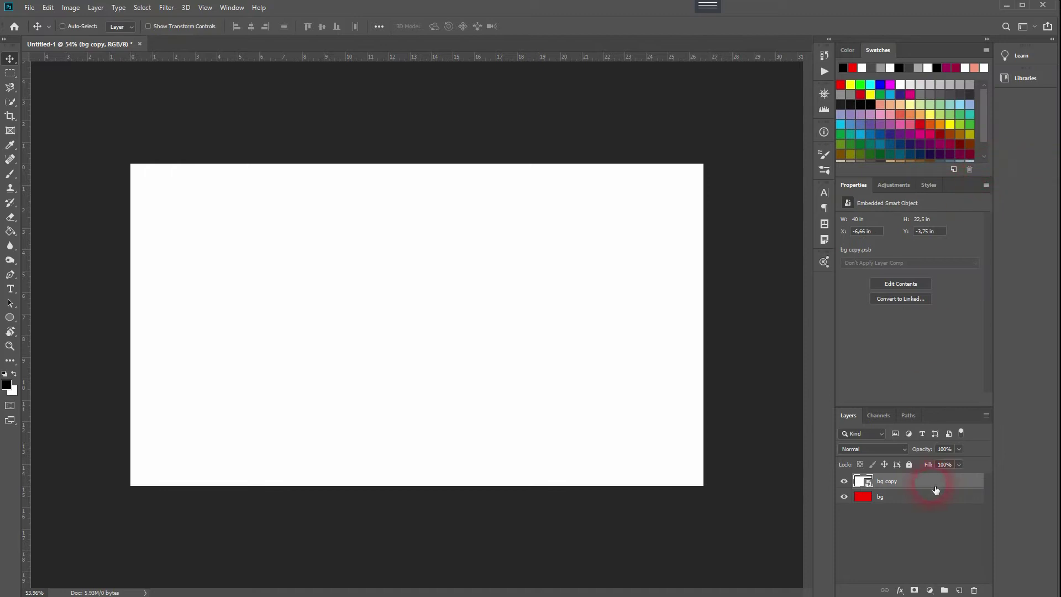
- Apply the Filter Gallery's Halftone Pattern to bg copy with size 8, contrast 50 and pattern type Circle
left_click(166, 8)
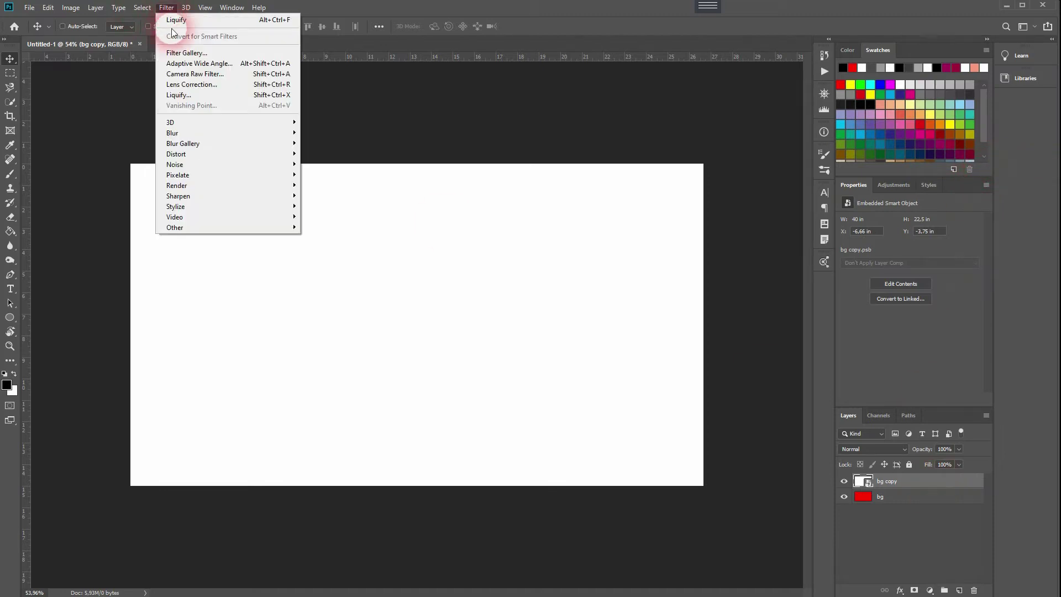
left_click(189, 52)
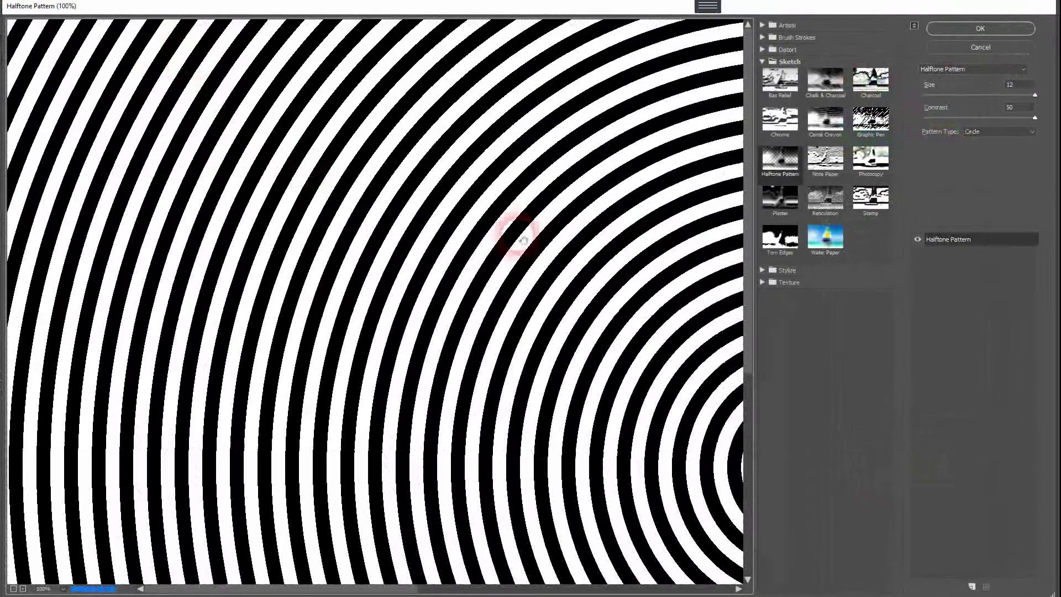
left_click(780, 161)
left_click(387, 335, "alt")
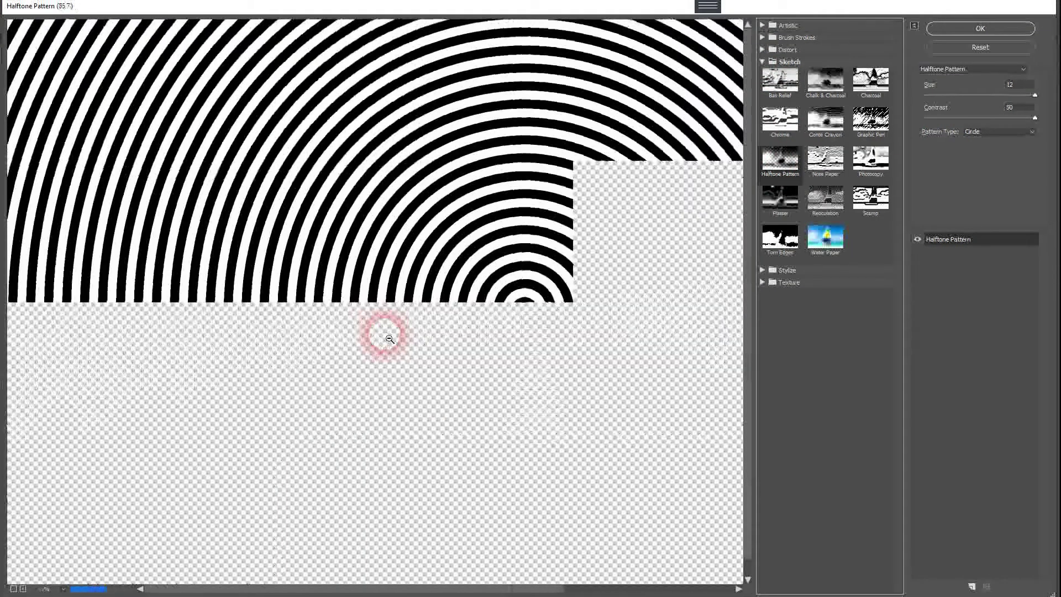
left_click(1048, 88)
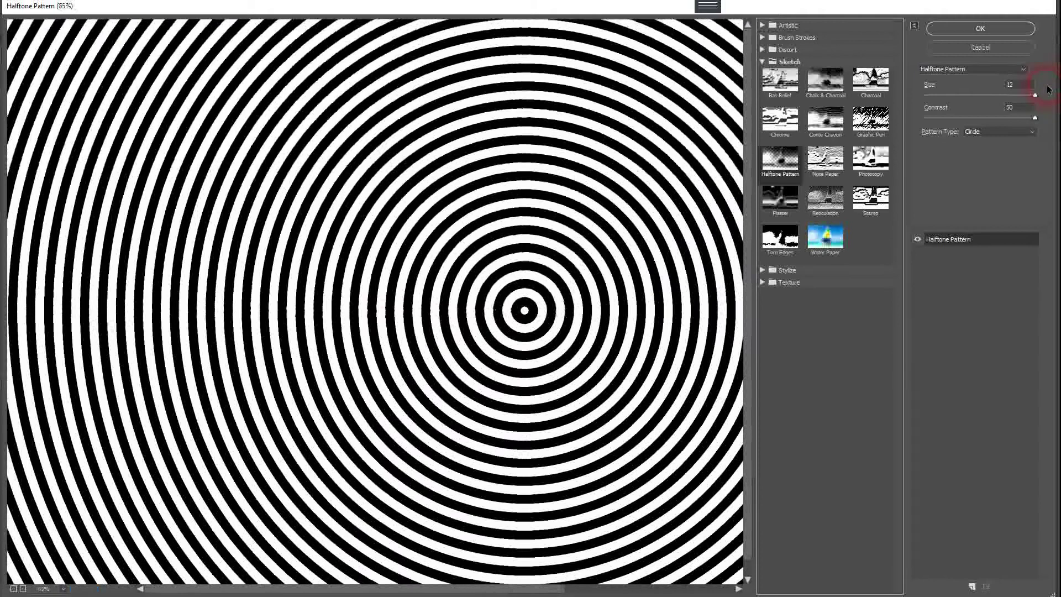
left_click_drag(1034, 97, 996, 98)
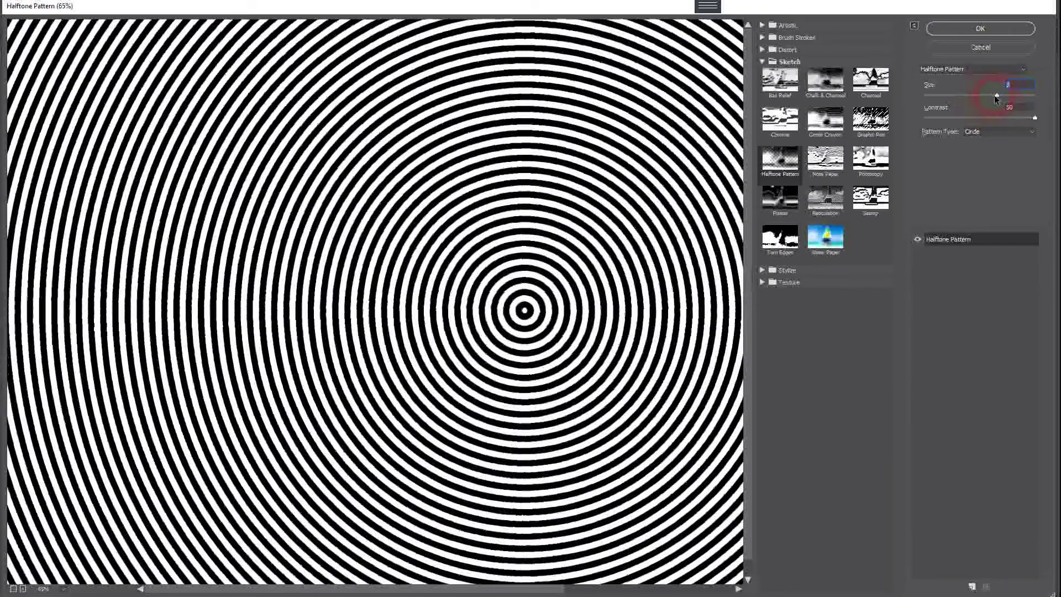
left_click(1000, 132)
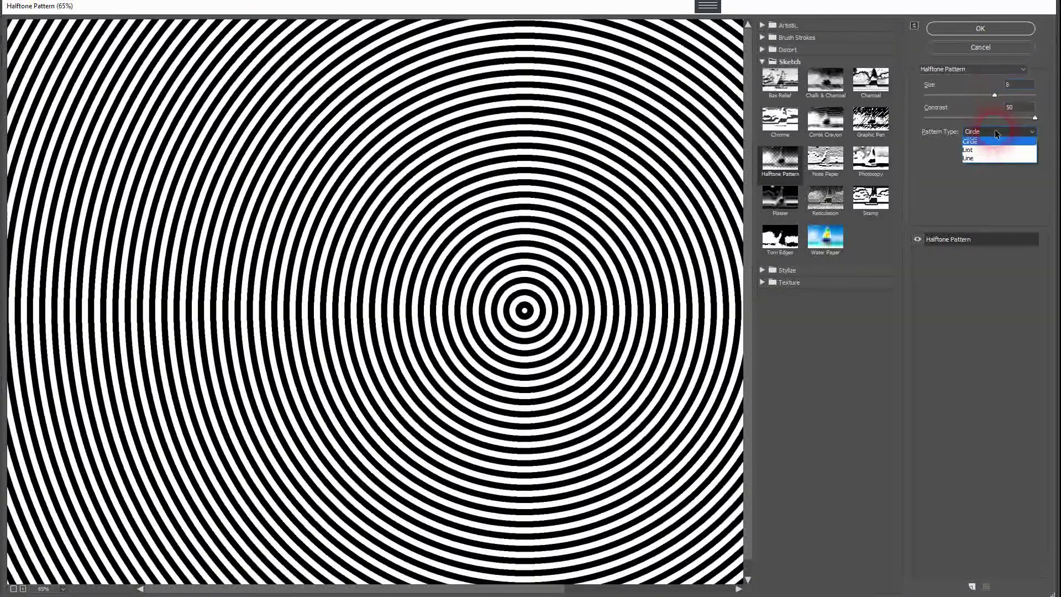
left_click(1029, 121)
mouse_move(1036, 118)
left_mouse_down()
mouse_move(952, 118)
mouse_move(1053, 117)
left_mouse_up()
scroll(451, 311, "down", 1)
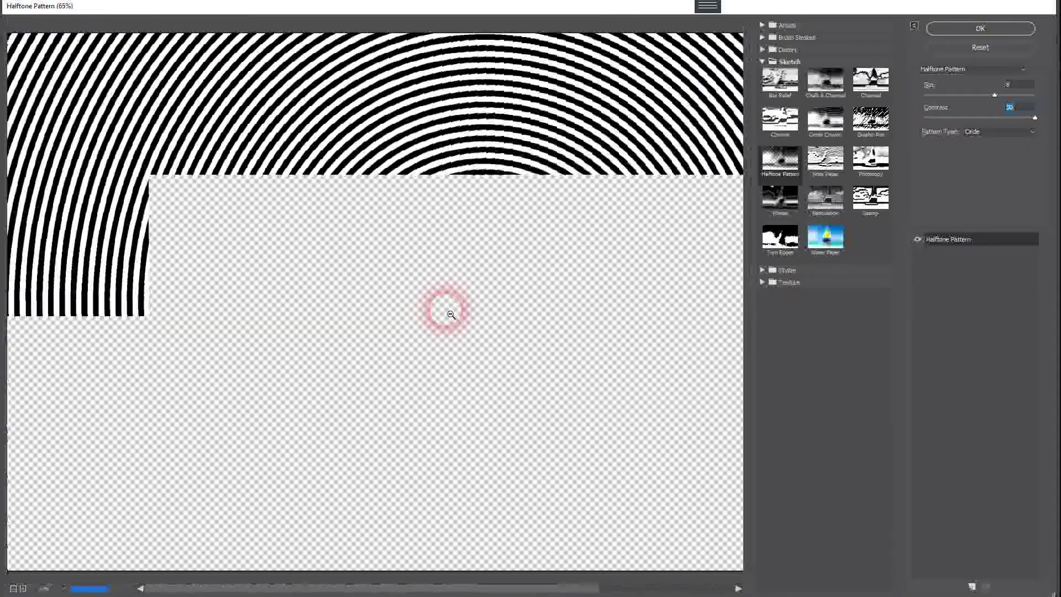
left_click(986, 28)
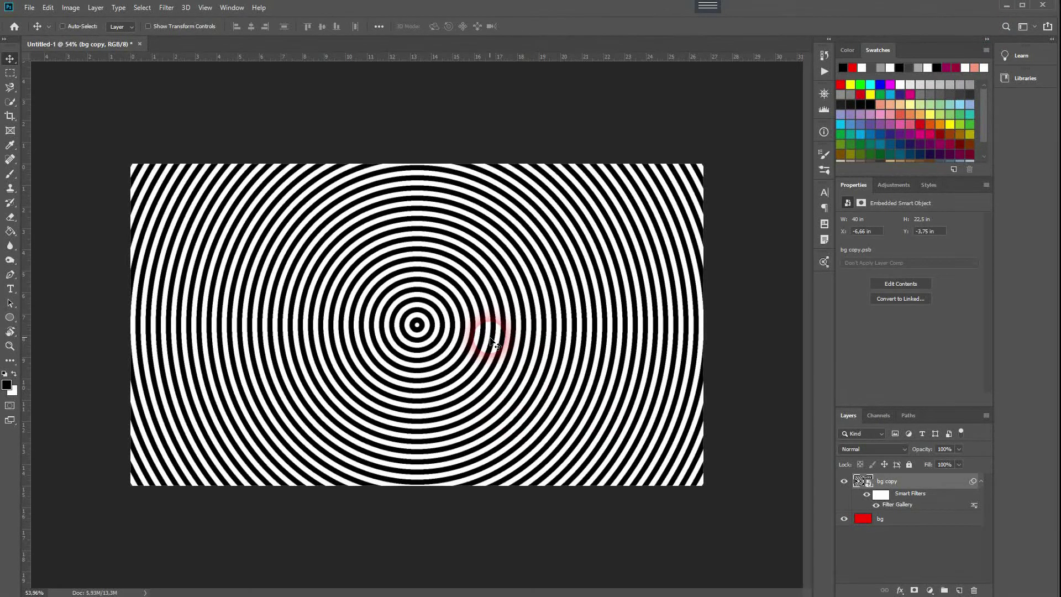
- Start Liquify on the bg copy layer and push the centre of the rings diagonally up and right with a size 340 brush
left_click(166, 8)
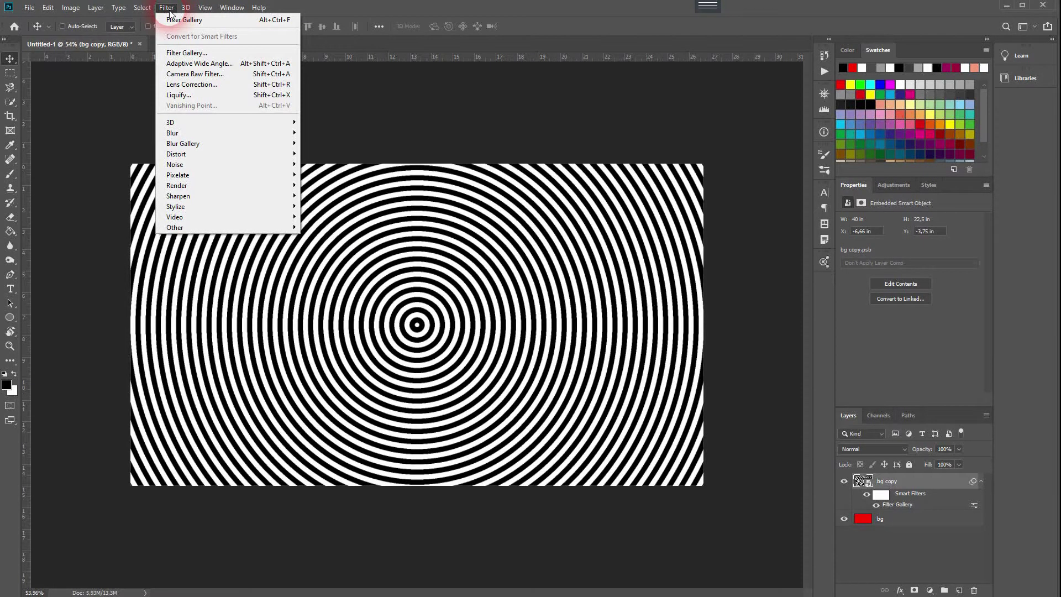
left_click(203, 93)
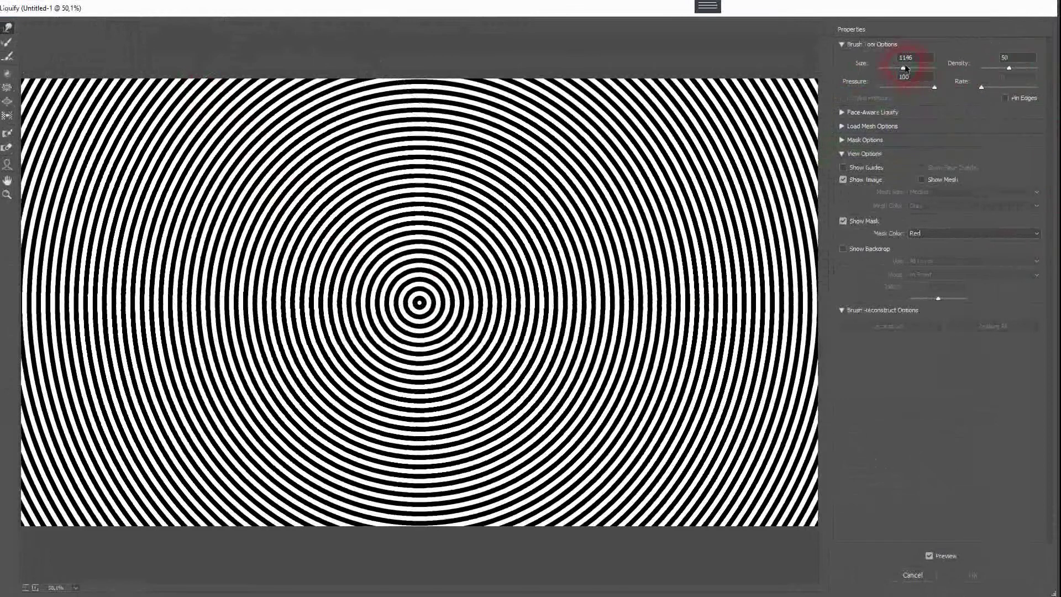
left_click_drag(903, 69, 896, 69)
left_click_drag(421, 301, 468, 257)
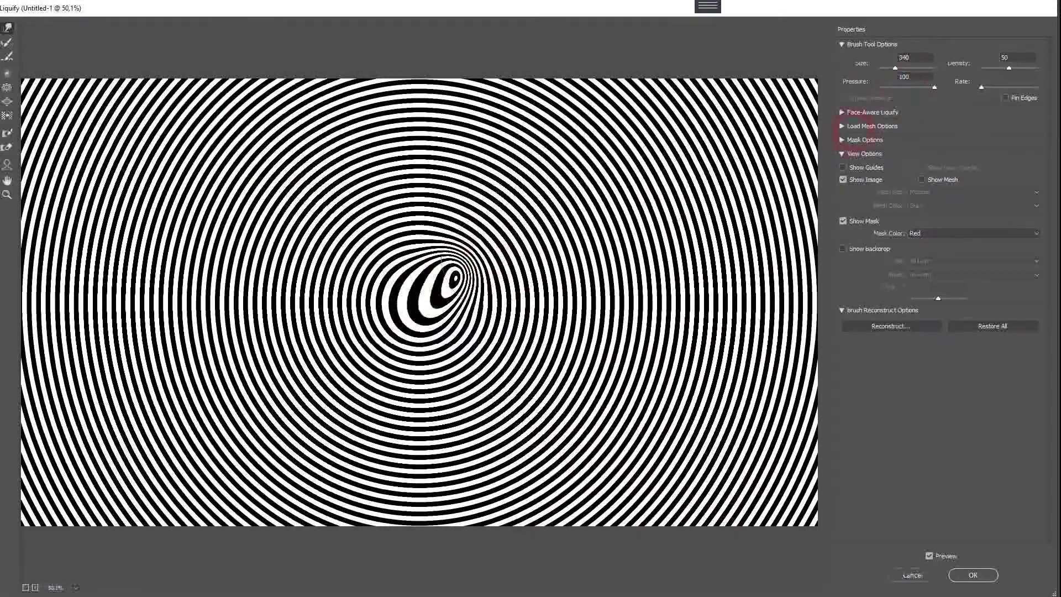
- Warp the rings into broad waves toward the upper right, left, top and lower right with a size 918 brush, and apply Liquify
left_click_drag(901, 68, 904, 70)
mouse_move(473, 333)
left_mouse_down()
mouse_move(505, 280)
mouse_move(569, 230)
mouse_move(722, 155)
left_mouse_up()
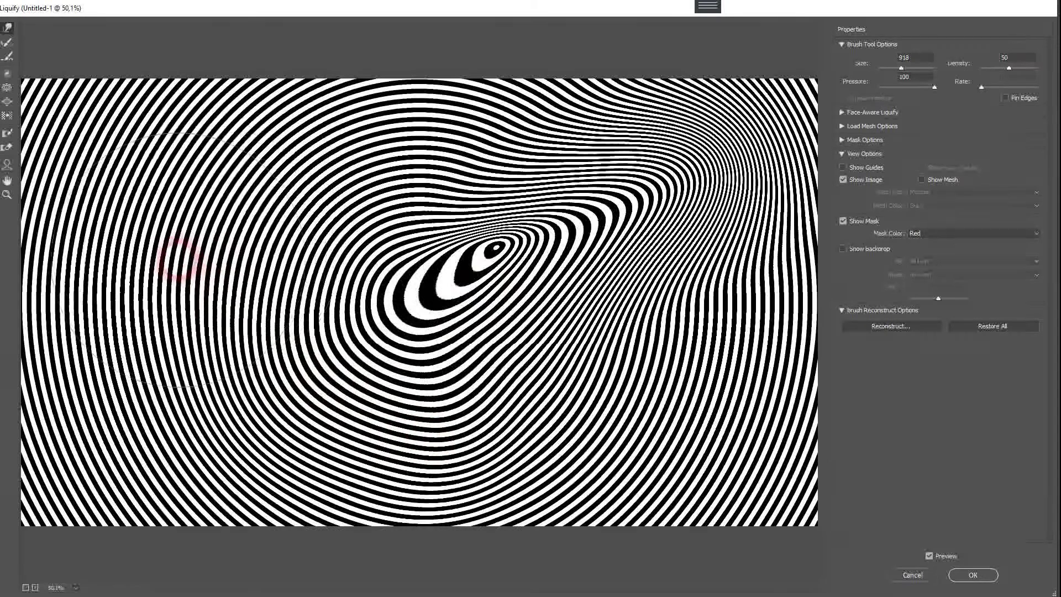
left_click_drag(180, 259, 138, 273)
mouse_move(142, 415)
left_mouse_down()
mouse_move(165, 425)
mouse_move(142, 450)
left_mouse_up()
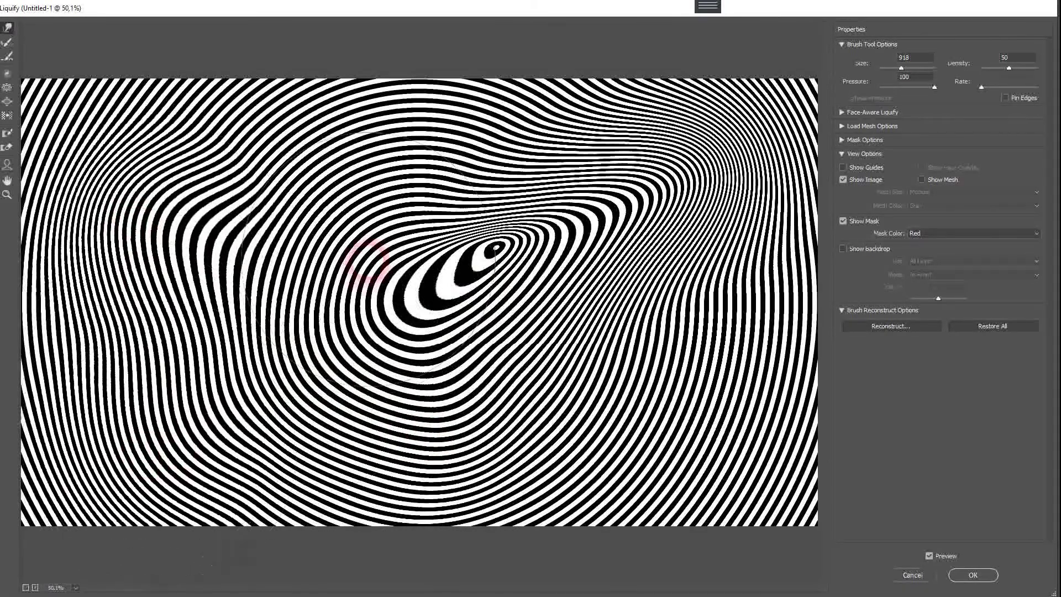
mouse_move(391, 171)
left_mouse_down()
mouse_move(383, 132)
mouse_move(417, 148)
mouse_move(355, 166)
mouse_move(337, 155)
mouse_move(387, 155)
mouse_move(448, 110)
mouse_move(521, 83)
left_mouse_up()
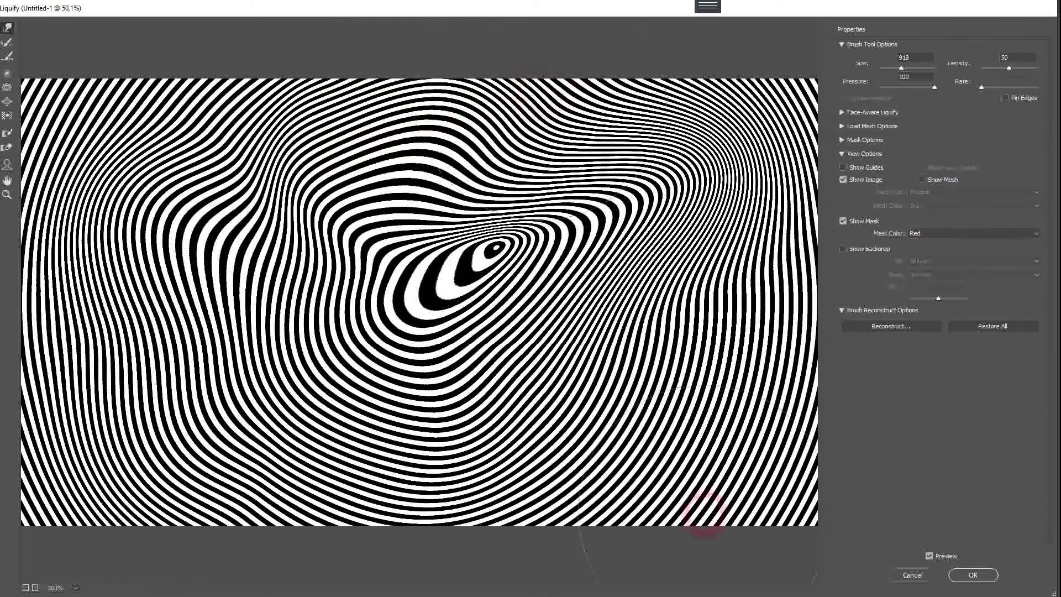
mouse_move(753, 486)
left_mouse_down()
mouse_move(723, 486)
mouse_move(741, 556)
left_mouse_up()
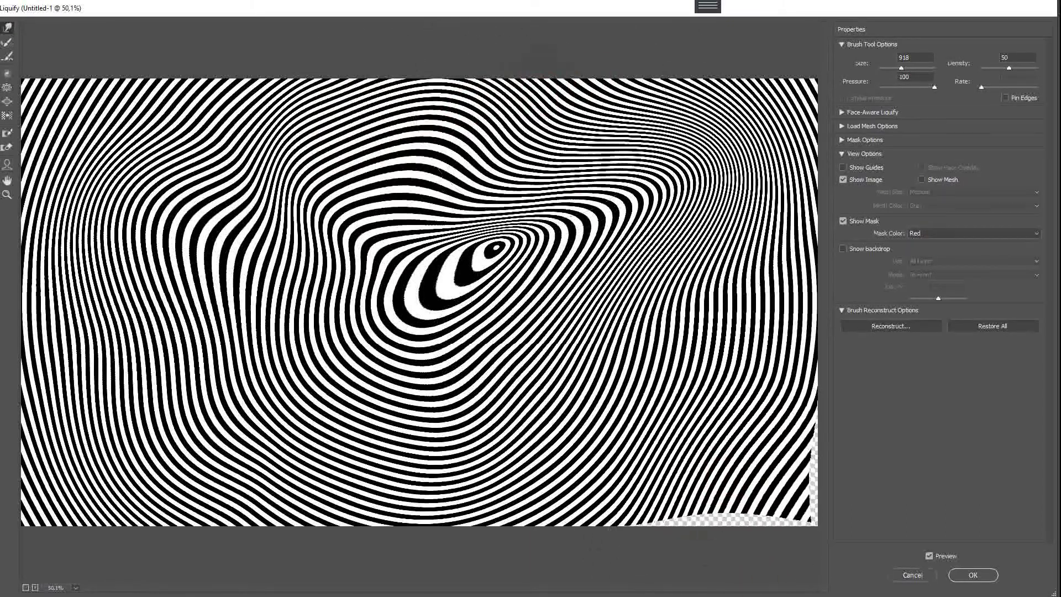
left_click(986, 580)
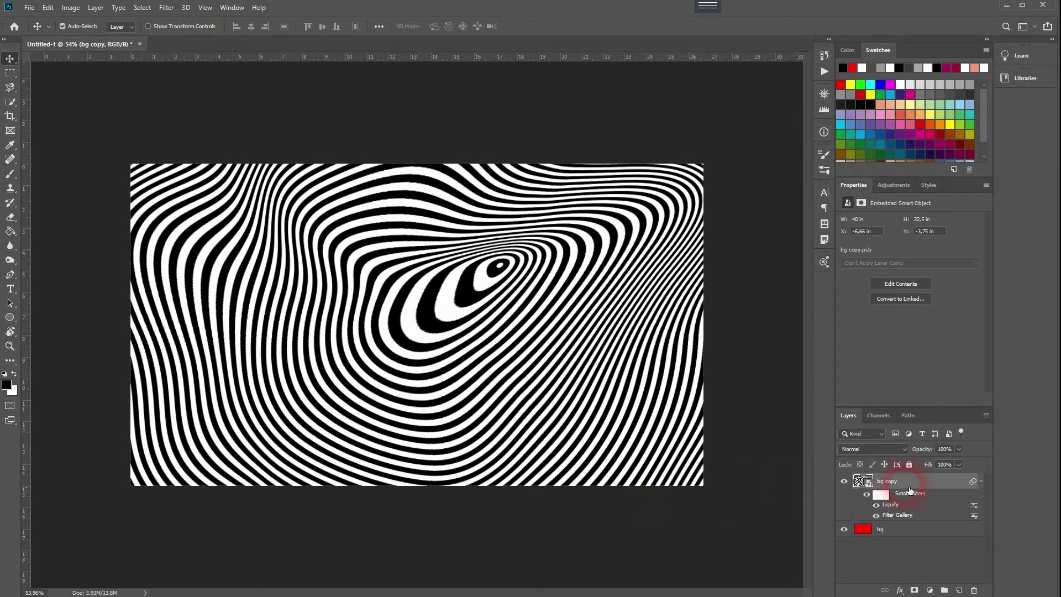
key("ctrl+t")
left_click(539, 234)
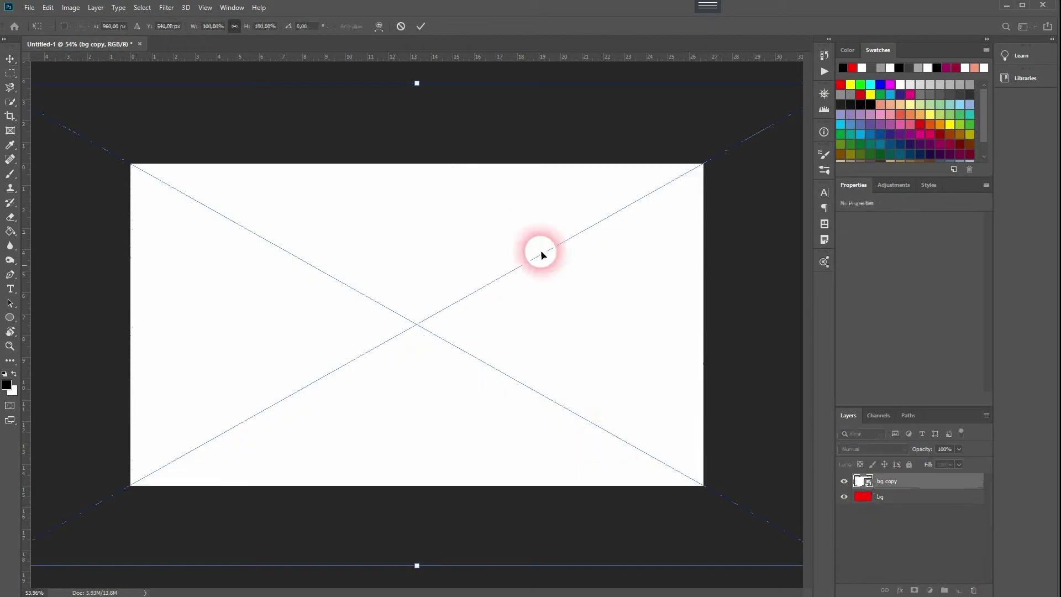
mouse_move(713, 488)
left_mouse_down()
mouse_move(706, 450)
mouse_move(700, 458)
left_mouse_up()
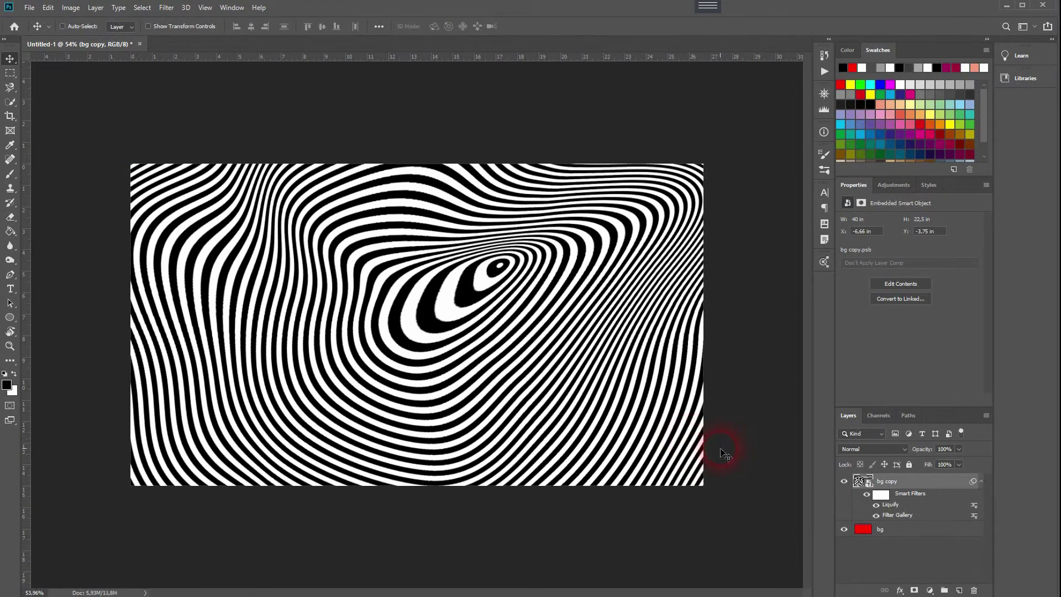
- Set the bg copy layer's blending mode to Multiply
left_click(857, 452)
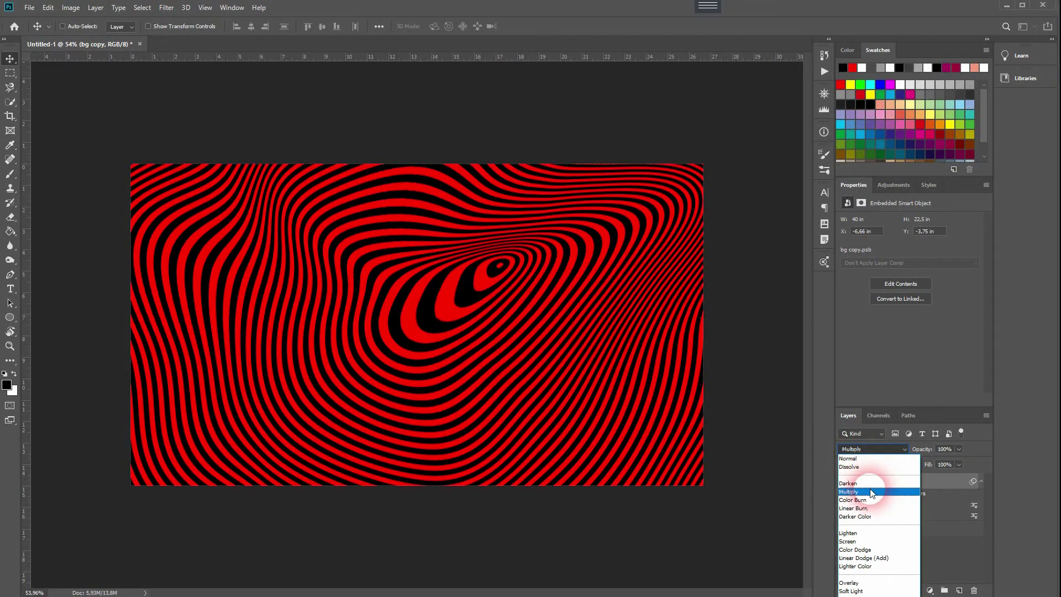
left_click(873, 493)
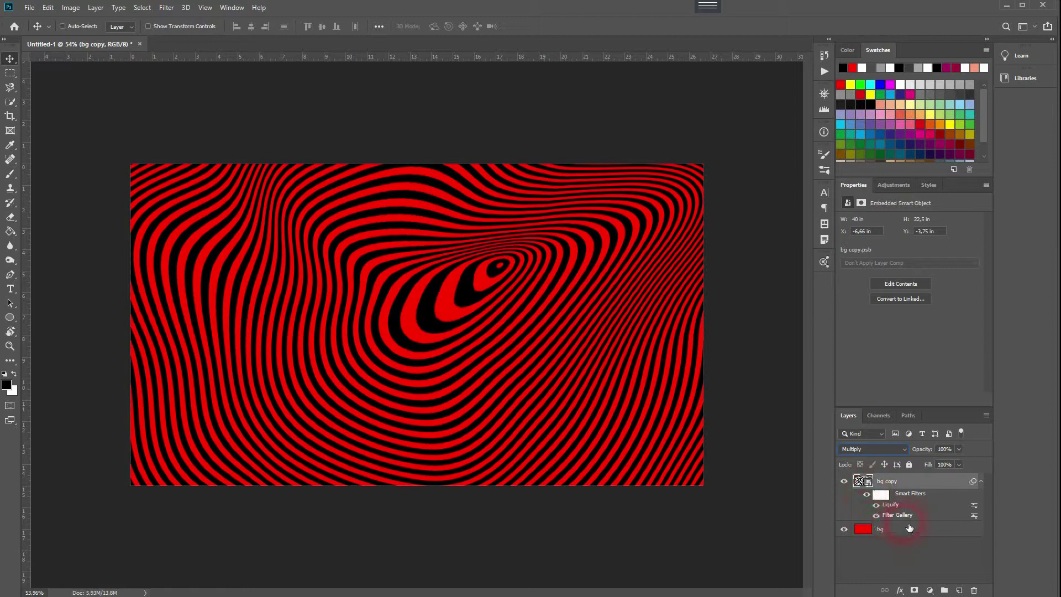
- Add a new layer above bg copy and enter the centred two-line text "OPART TEXT" in Futura Bold, 54 pt
left_click(961, 590)
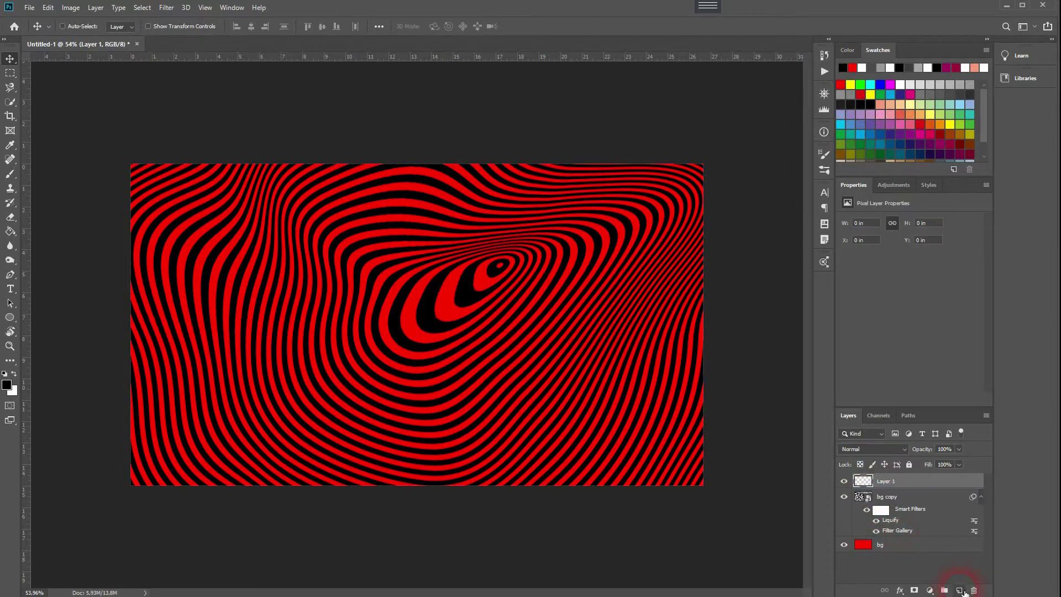
left_click(10, 288)
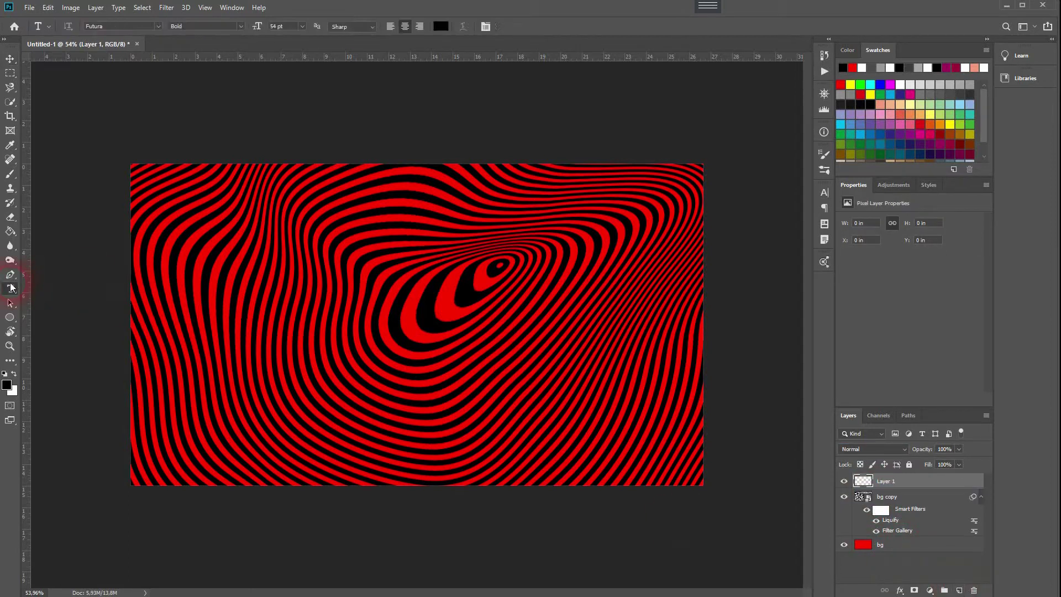
left_click(321, 340)
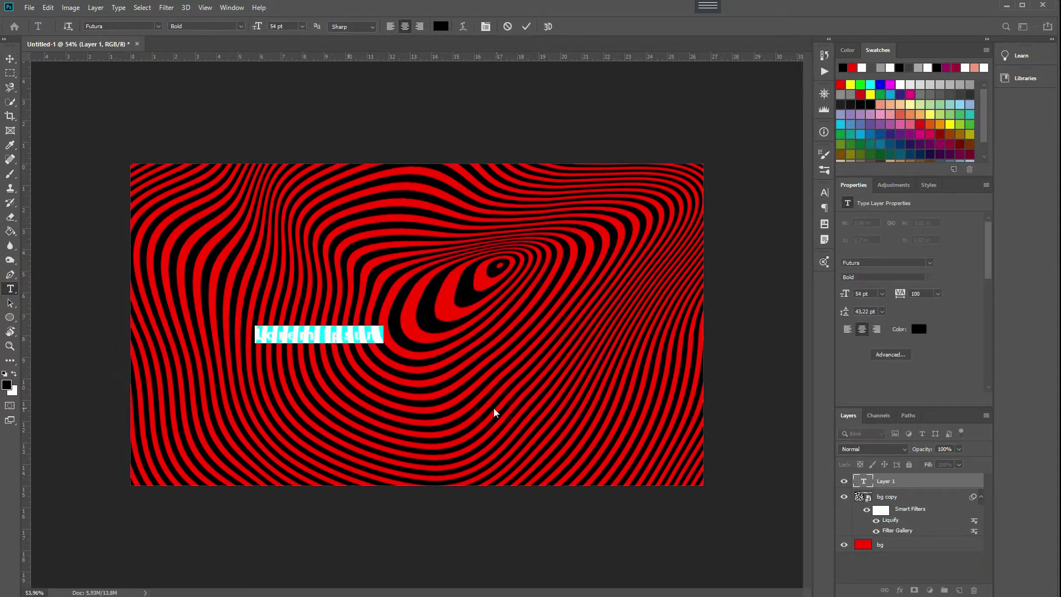
type("OPART ")
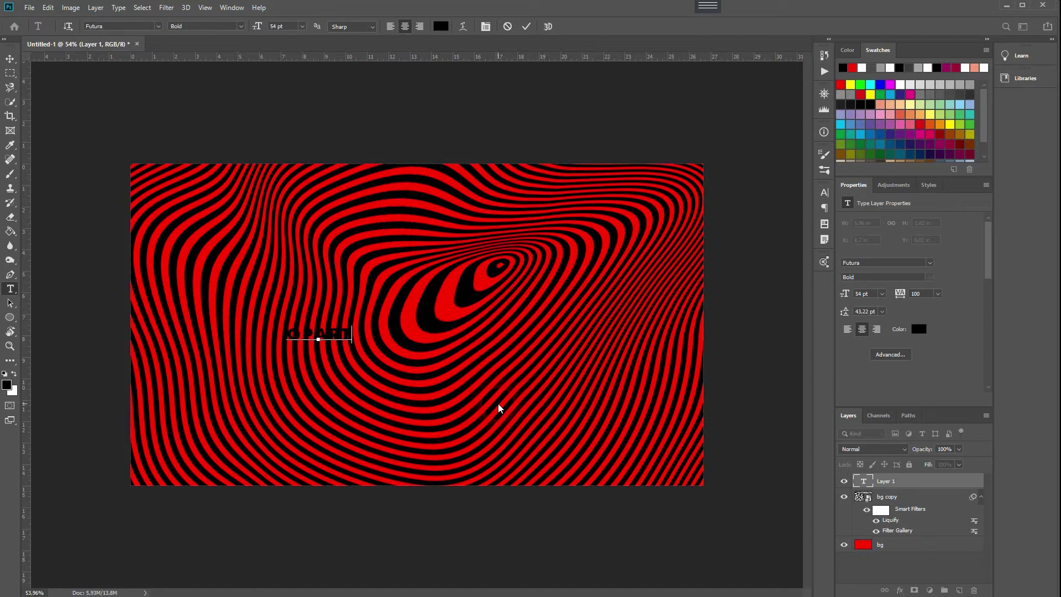
type("TEXT")
left_click(10, 58)
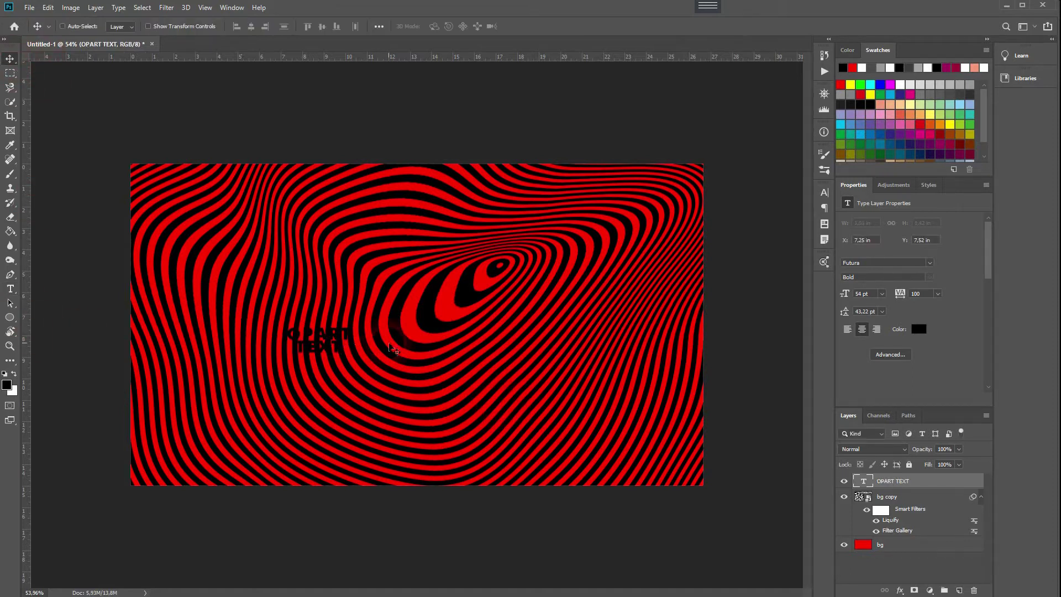
- Set the OPART TEXT layer's text colour to white, ffffff
left_click(927, 332)
type("ffffff")
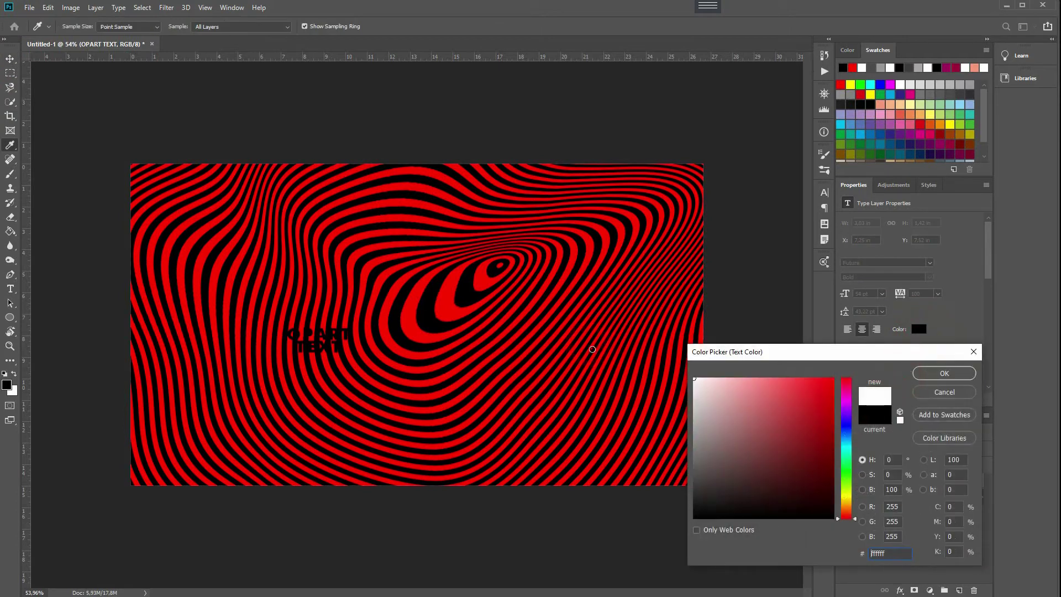
left_click(943, 374)
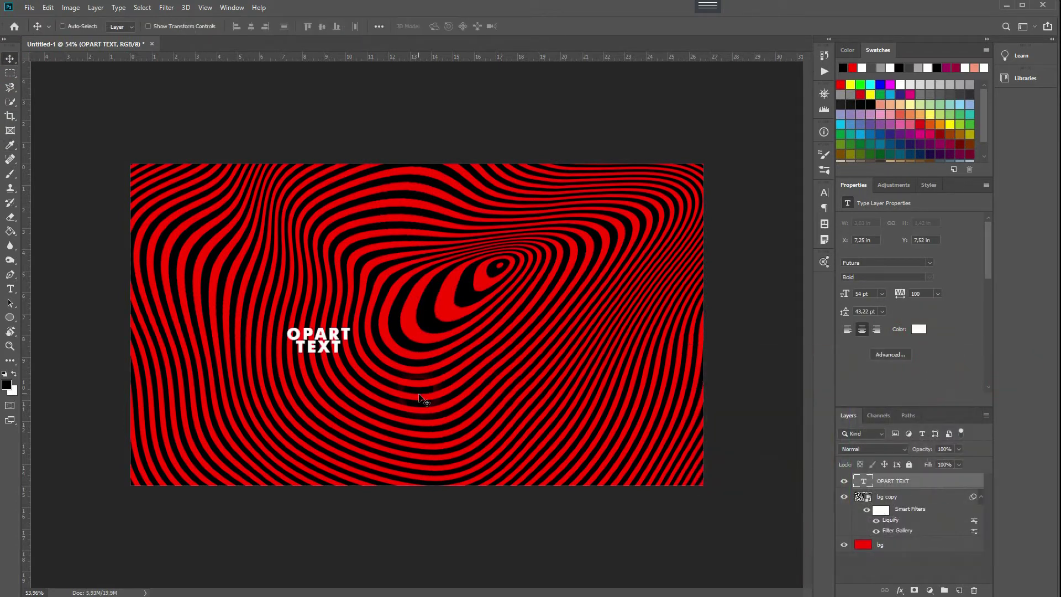
- Scale the OPART TEXT layer up to about 536 pt and position it so the letters span the full canvas width
key("ctrl+t")
left_click_drag(353, 340, 658, 296)
left_click_drag(518, 278, 573, 279)
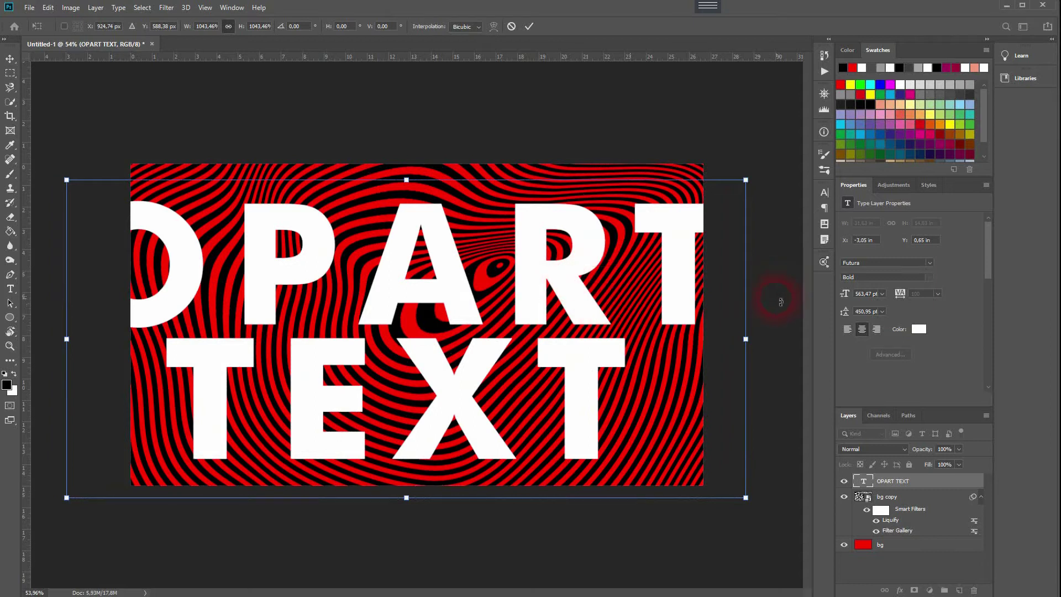
left_click_drag(747, 339, 729, 340)
left_click_drag(464, 304, 475, 304)
key("Return")
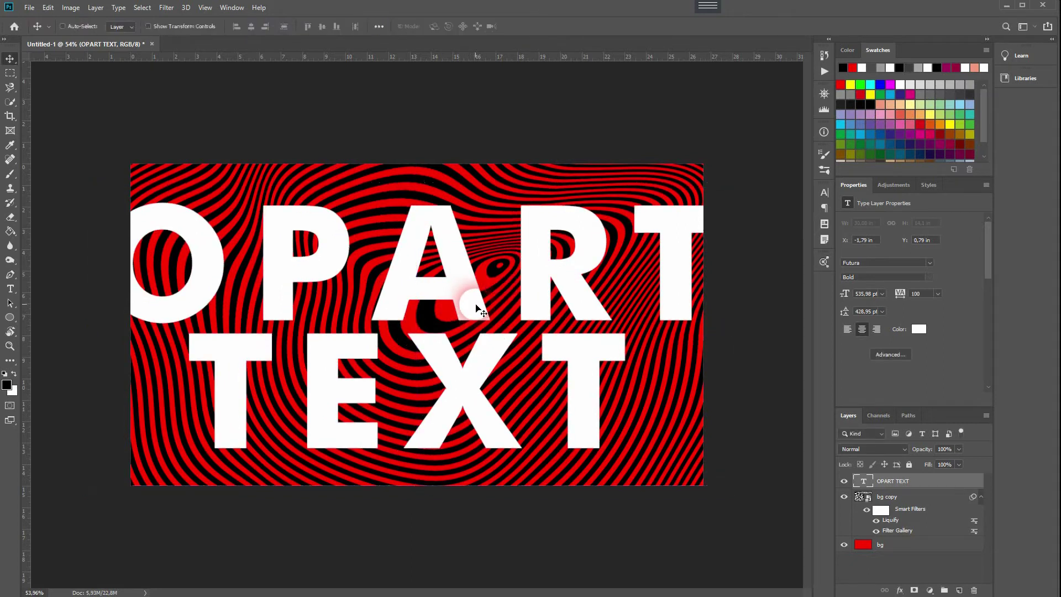
- Change the OPART TEXT layer's text colour to red, ff0000
left_click(744, 417)
left_click(927, 334)
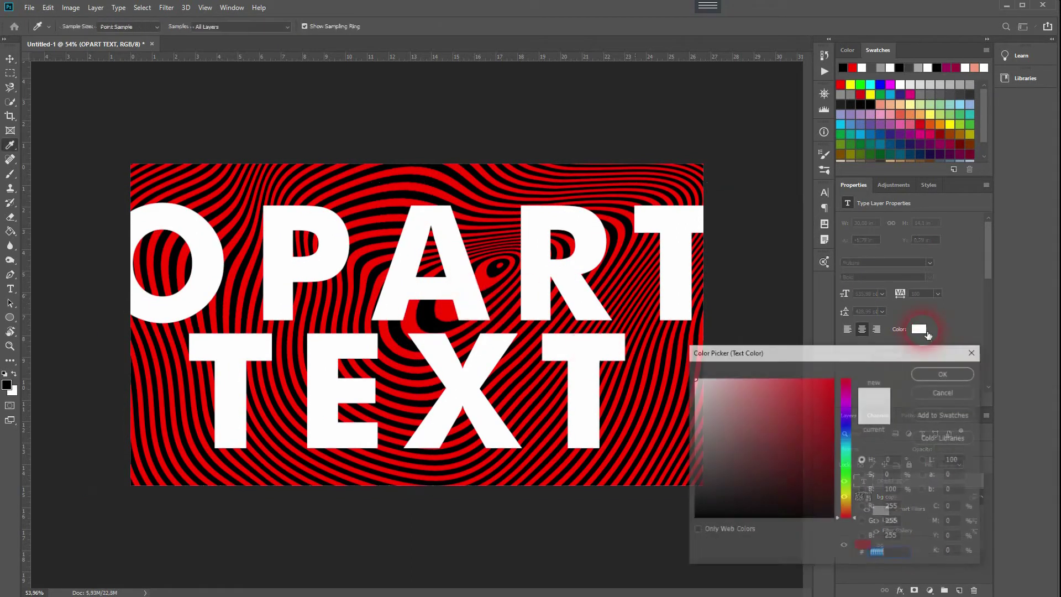
type("ff0000")
left_click(895, 348)
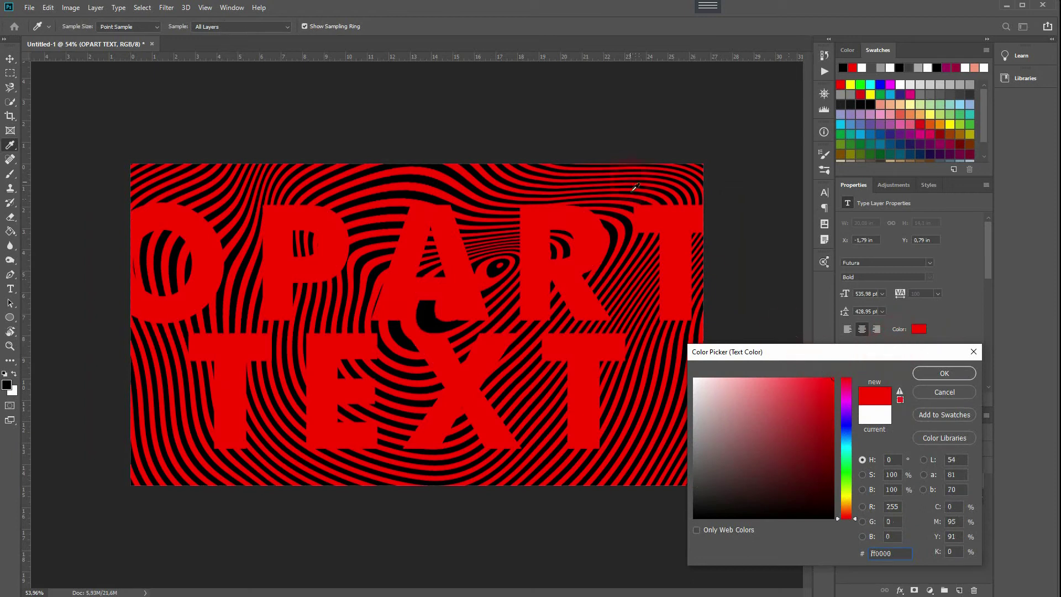
left_click(954, 371)
- Set the OPART TEXT layer's blending mode to Difference
left_click(887, 450)
key("Down")
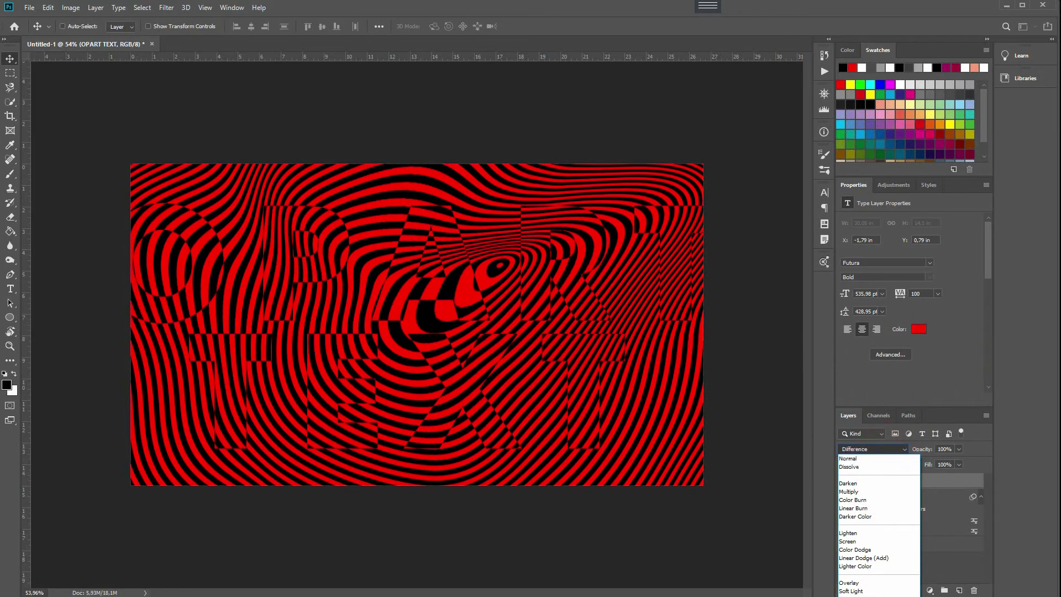
key("Return")
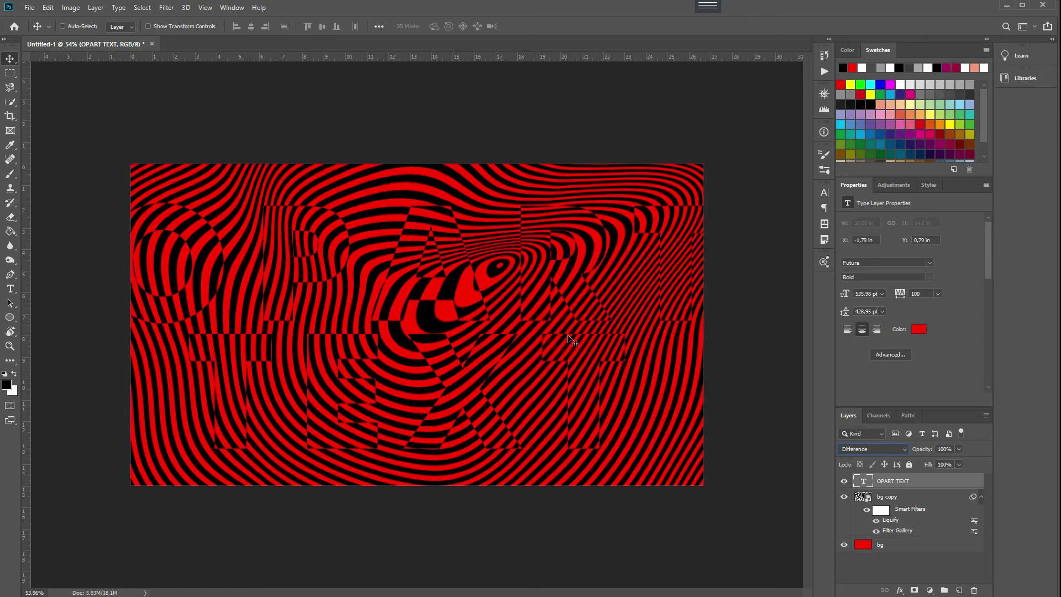
- Hide the red bg layer to compare the effect without it, and show it again
left_click(848, 556)
left_click(844, 545)
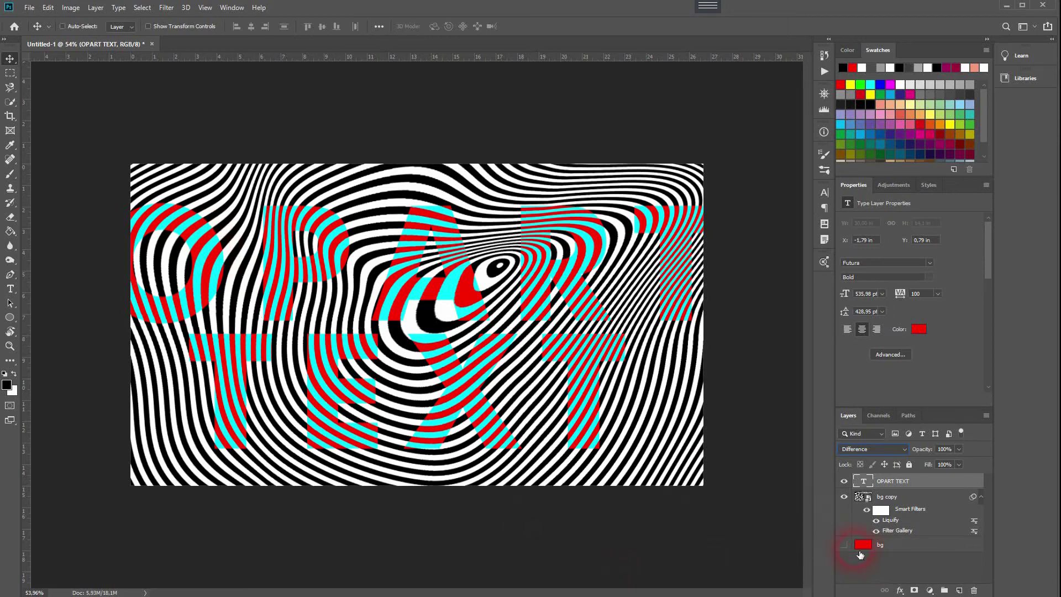
left_click(845, 545)
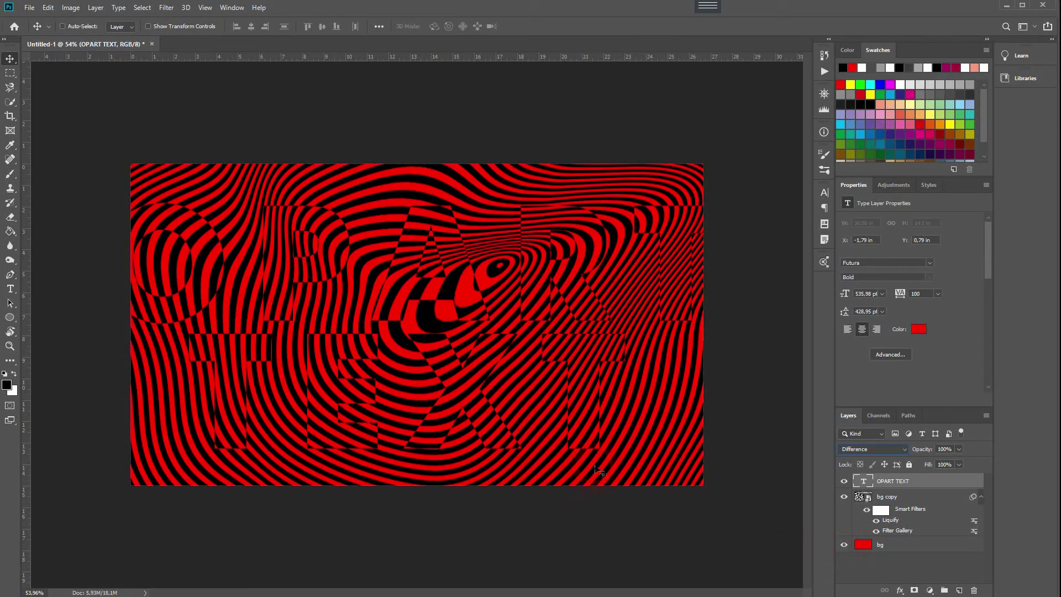